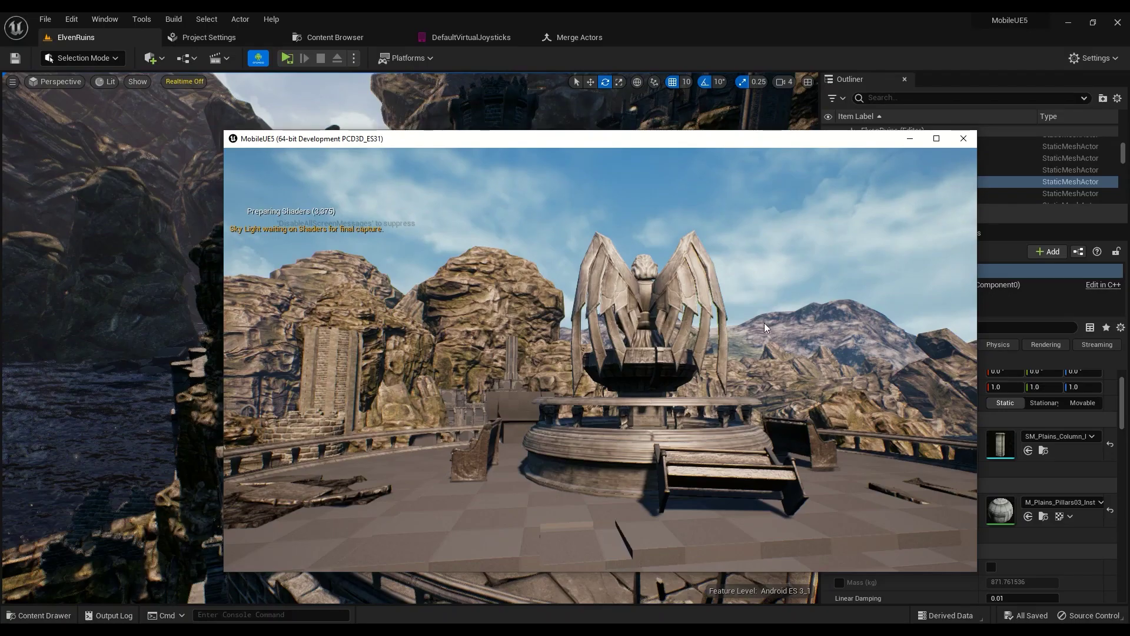
Test looking and moving with the invisible touch joysticks in the mobile preview, and close the preview.
drag(765, 322, 598, 339)
drag(786, 356, 426, 377)
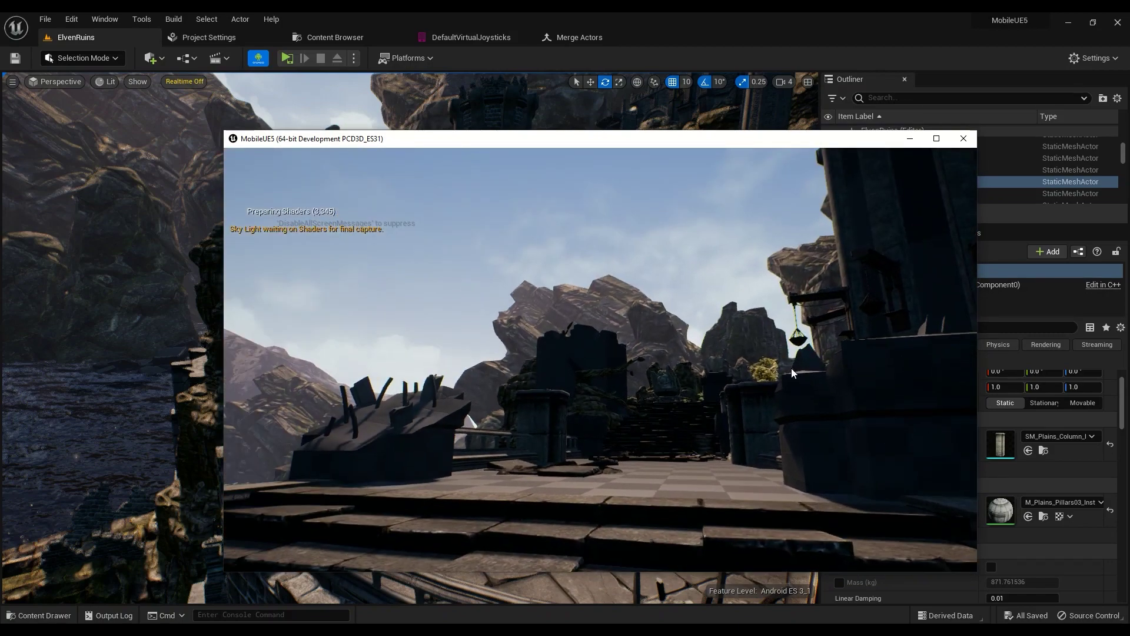
drag(791, 369, 485, 342)
drag(464, 268, 697, 389)
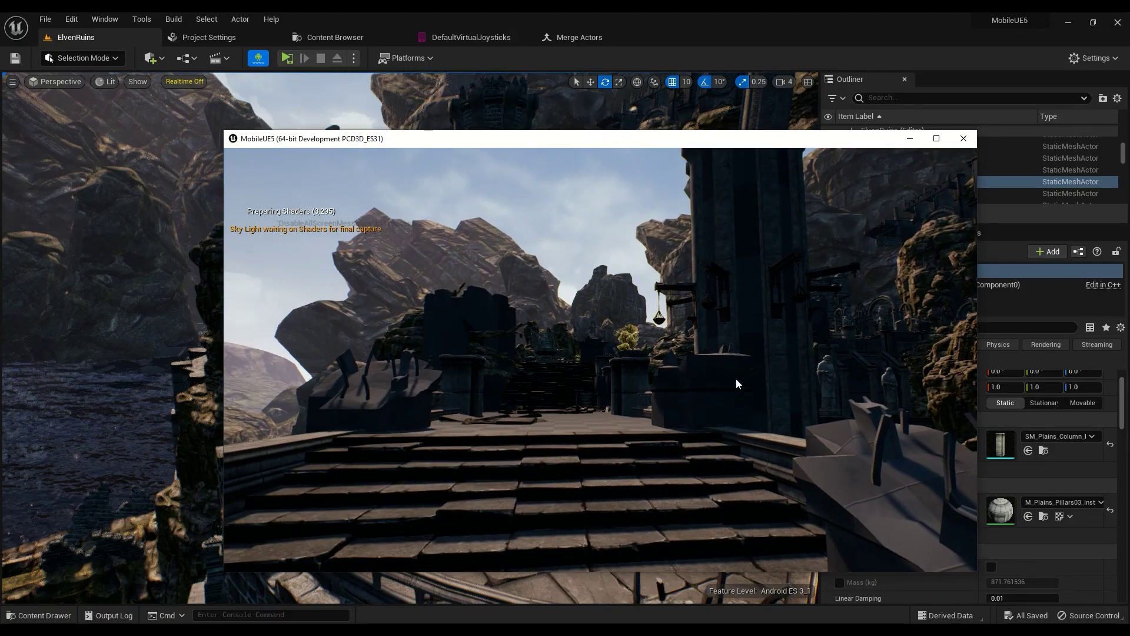
drag(736, 379, 747, 376)
key(Escape)
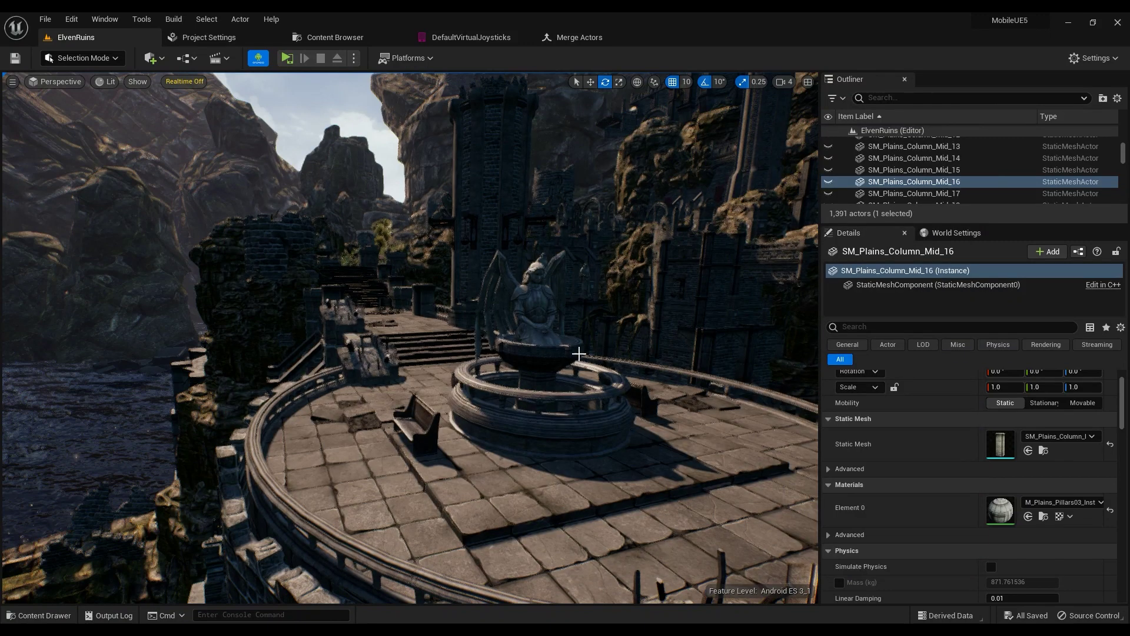
Open the DefaultVirtualJoysticks asset from the Default Touch Interface setting in the project's Input settings.
click(73, 21)
click(112, 189)
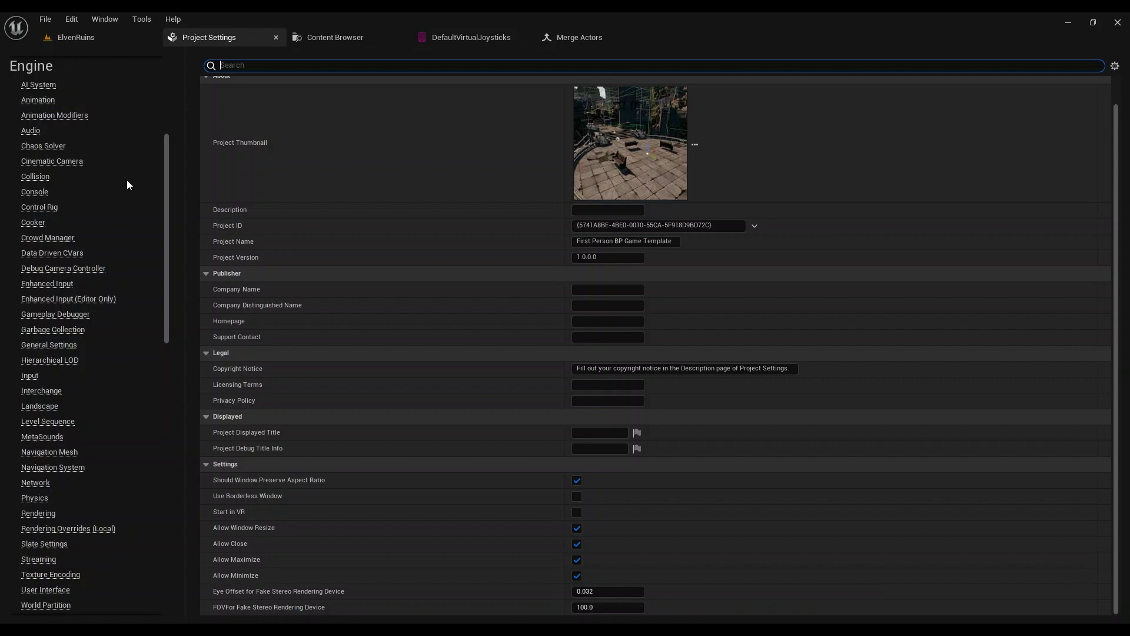
click(30, 375)
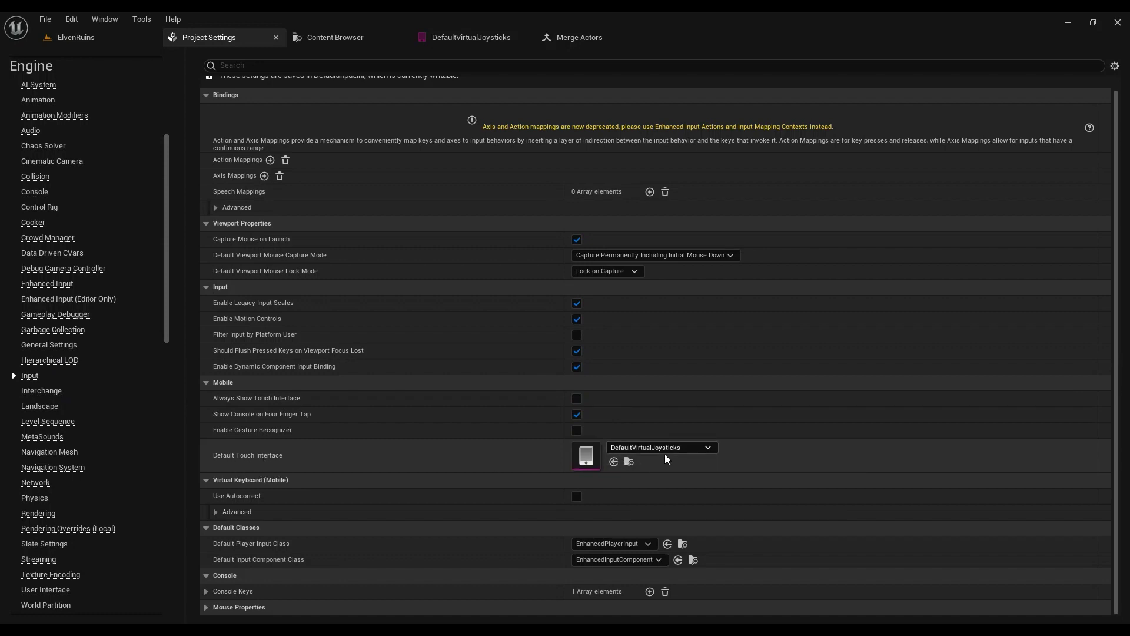
double_click(589, 457)
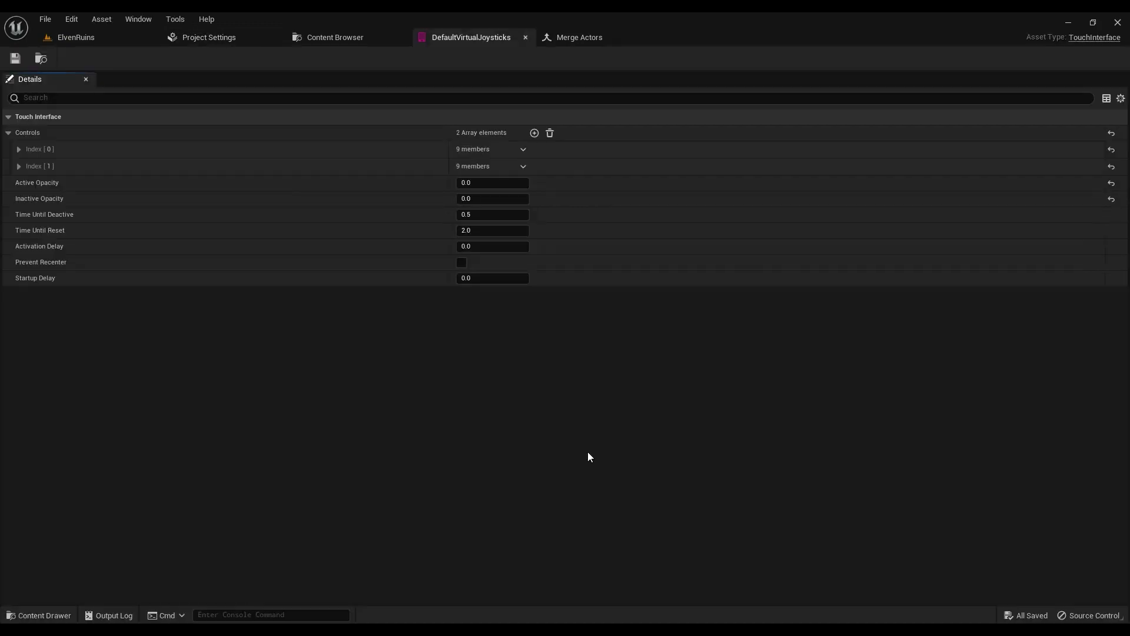
Examine the images, sizes and input keys of both joystick controls, and collapse the Controls list.
click(18, 149)
click(18, 345)
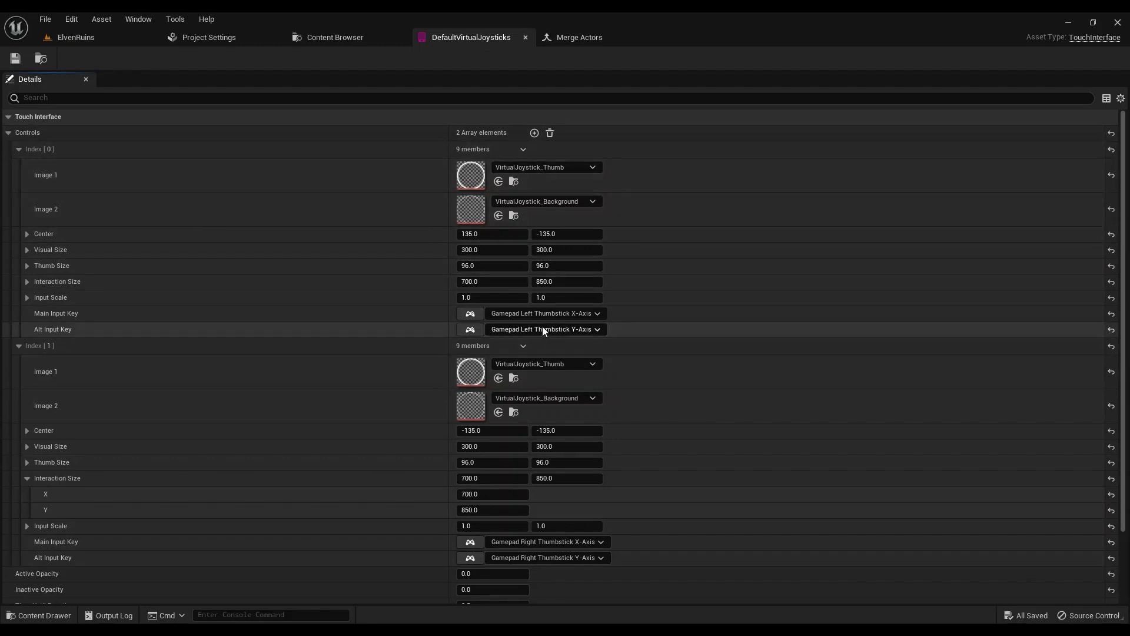
click(9, 134)
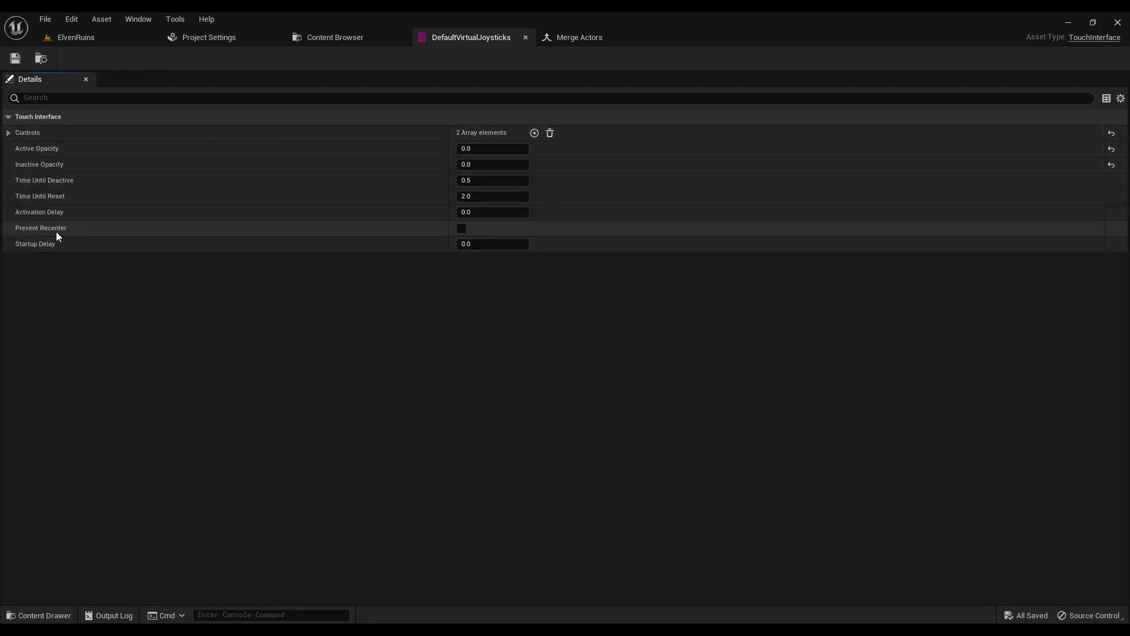
Set the touch interface's Active Opacity to 1.0 and its Inactive Opacity to 0.2.
click(489, 153)
text(1)
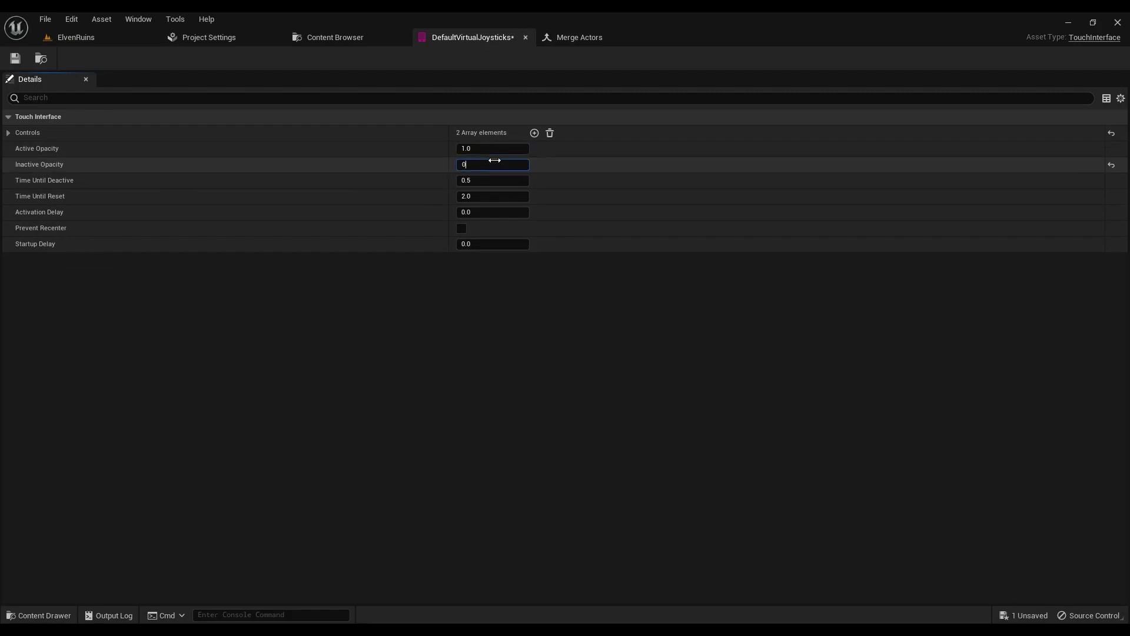
key(Return)
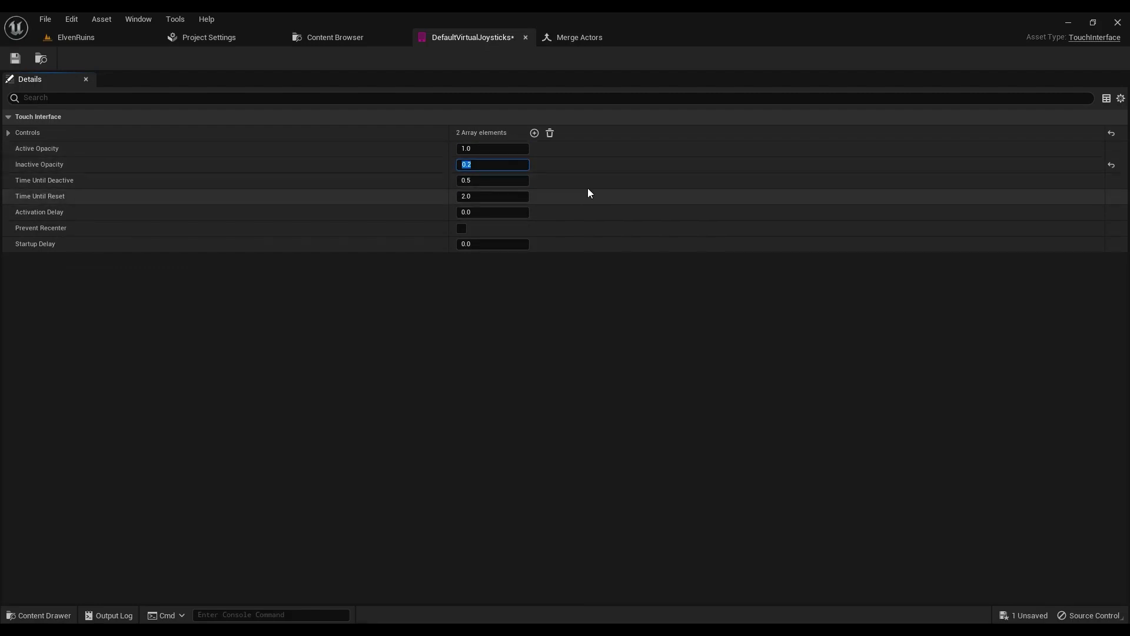
Review the Interaction Size of both joystick controls and the opacity values of the touch interface.
click(9, 133)
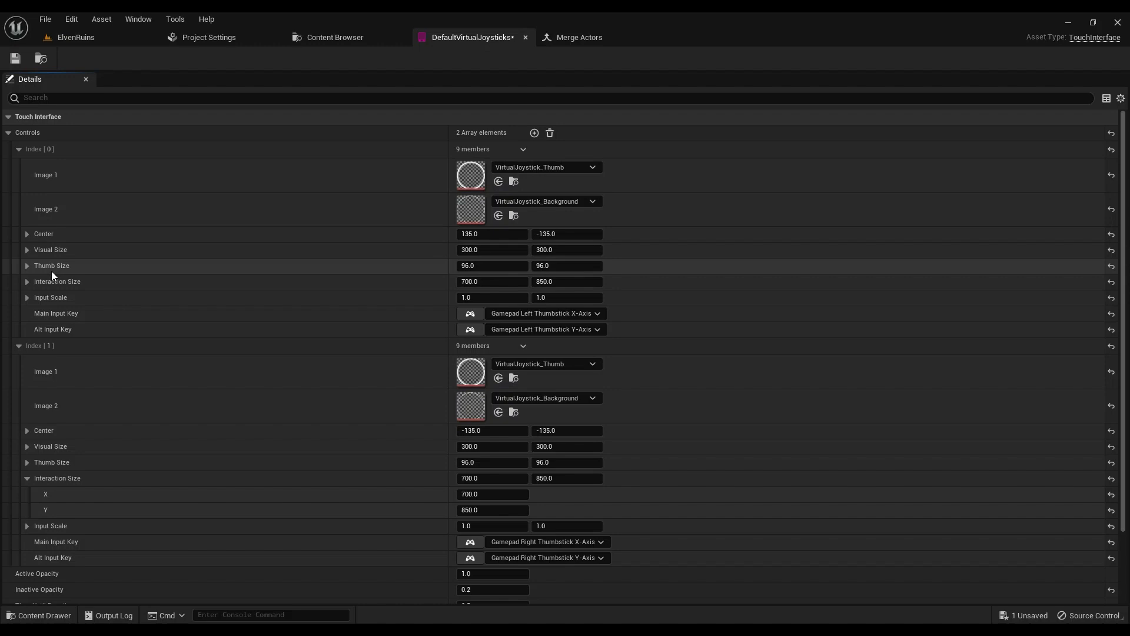
click(27, 282)
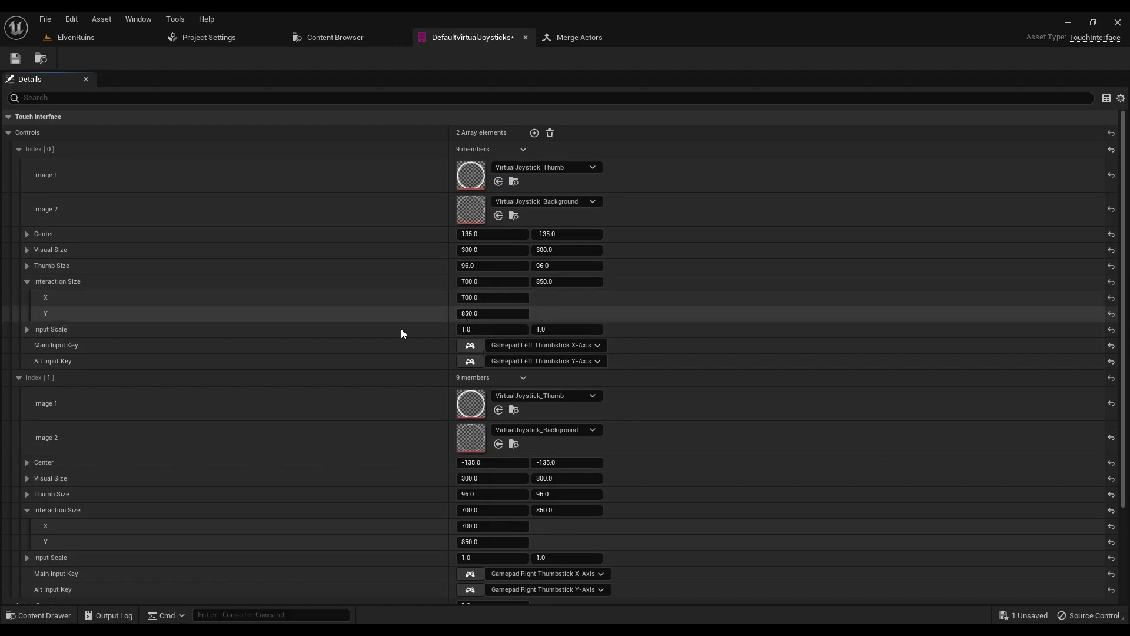
scroll(42, 389, down, 3)
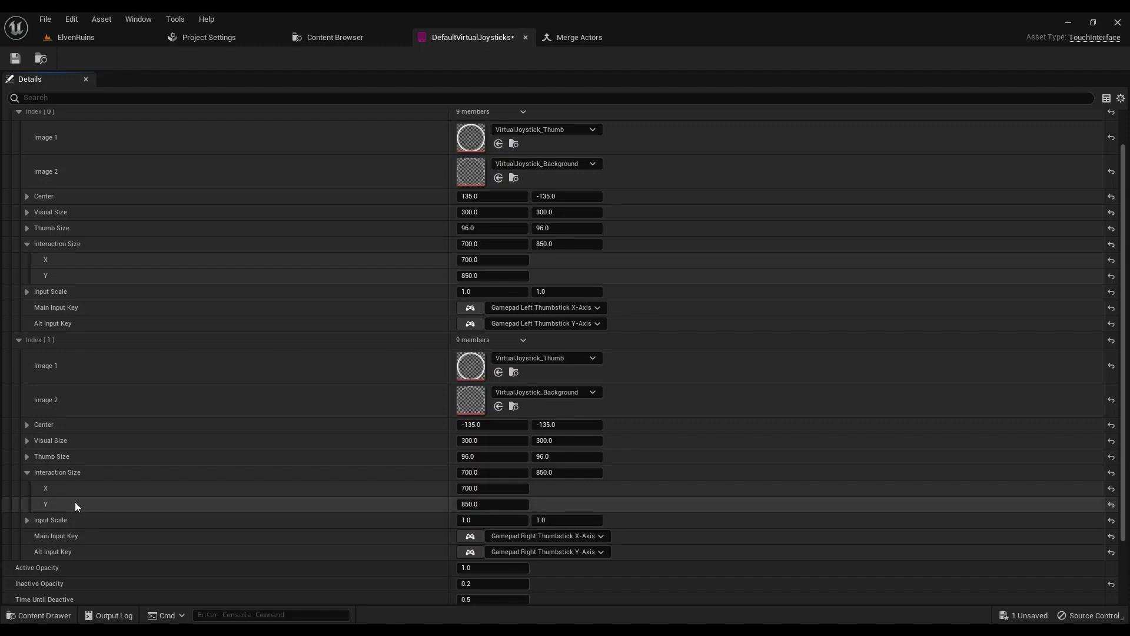
scroll(76, 501, down, 3)
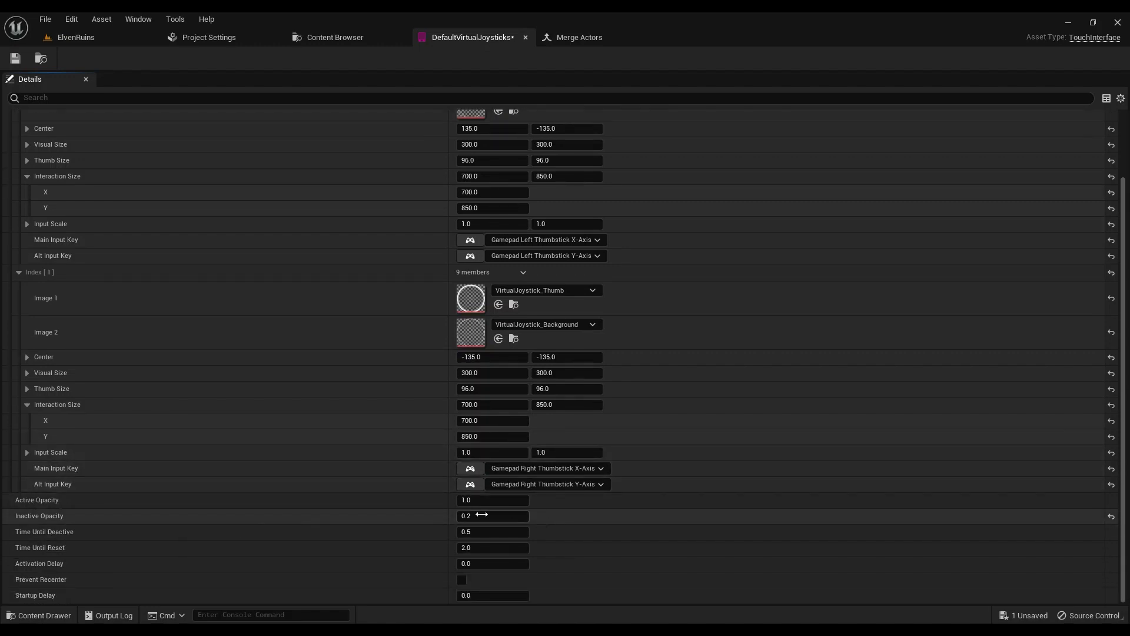
Save the touch interface asset and return to the ElvenRuins level to run it in Mobile Preview ES3.1 (PIE).
click(16, 59)
click(76, 38)
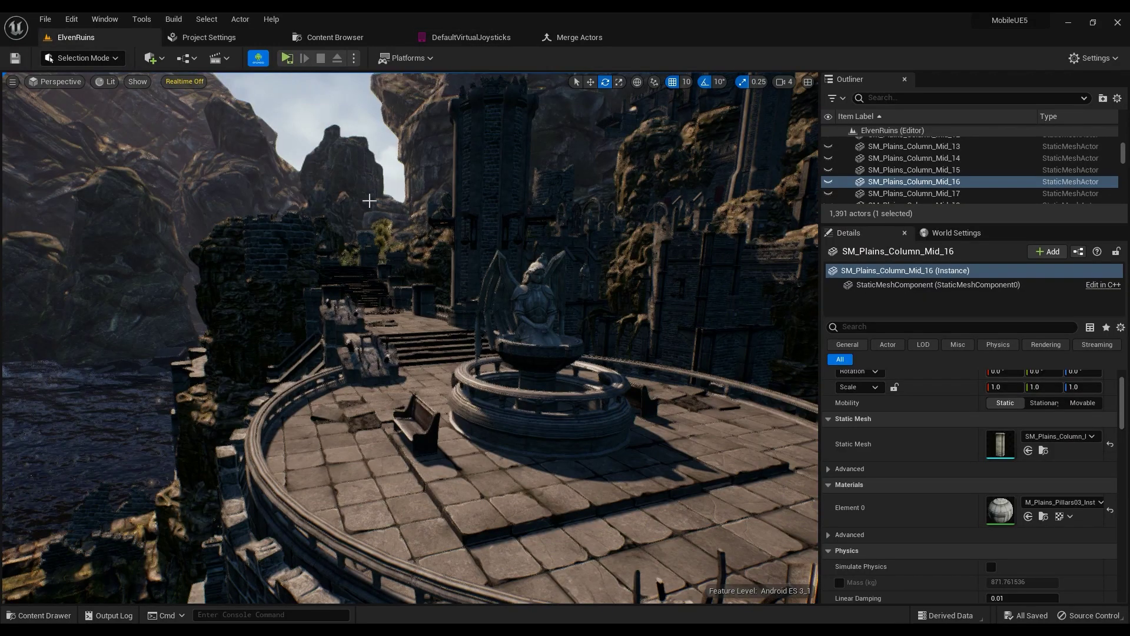
click(356, 58)
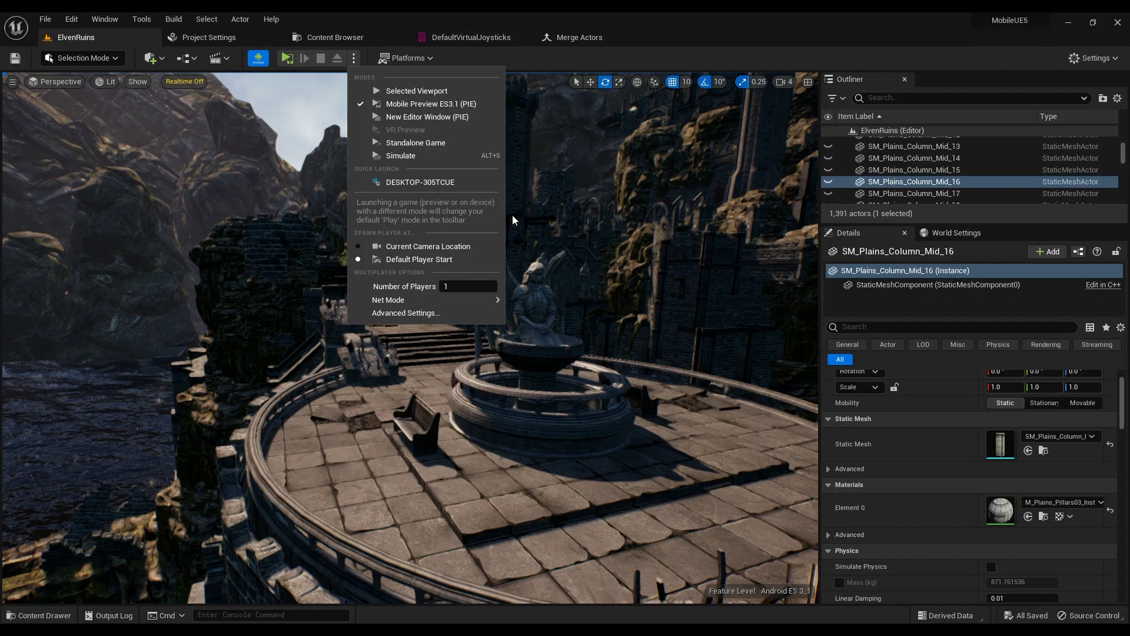
click(419, 16)
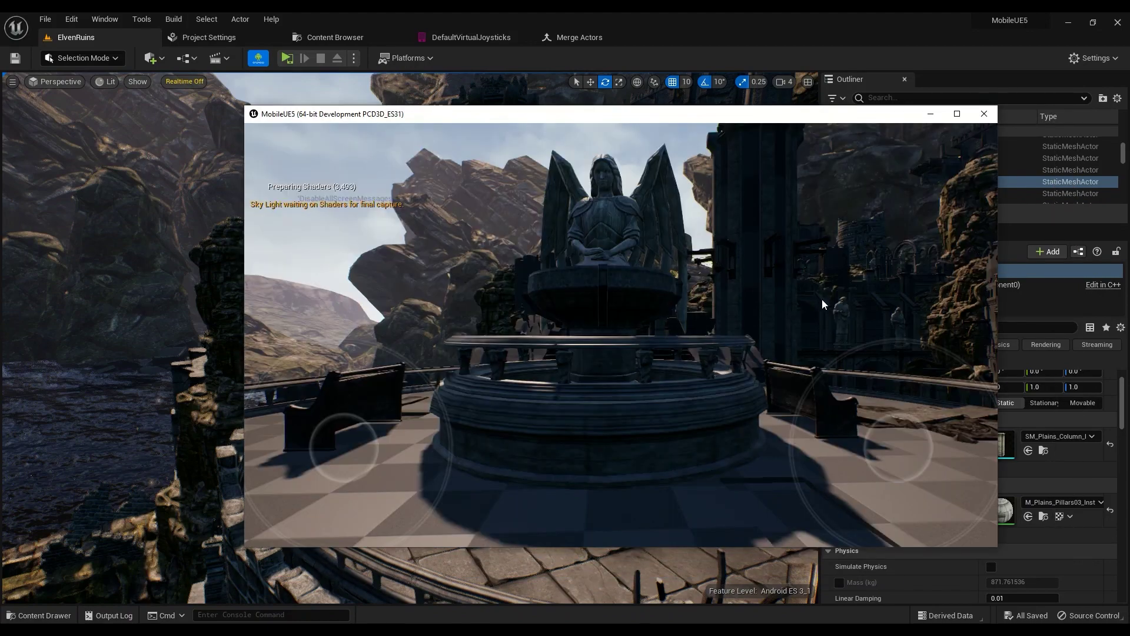
Test moving and looking with the visible joysticks in the mobile preview, and close the preview.
drag(825, 292, 560, 248)
drag(383, 235, 406, 255)
drag(537, 308, 471, 353)
drag(810, 316, 805, 208)
drag(941, 267, 647, 261)
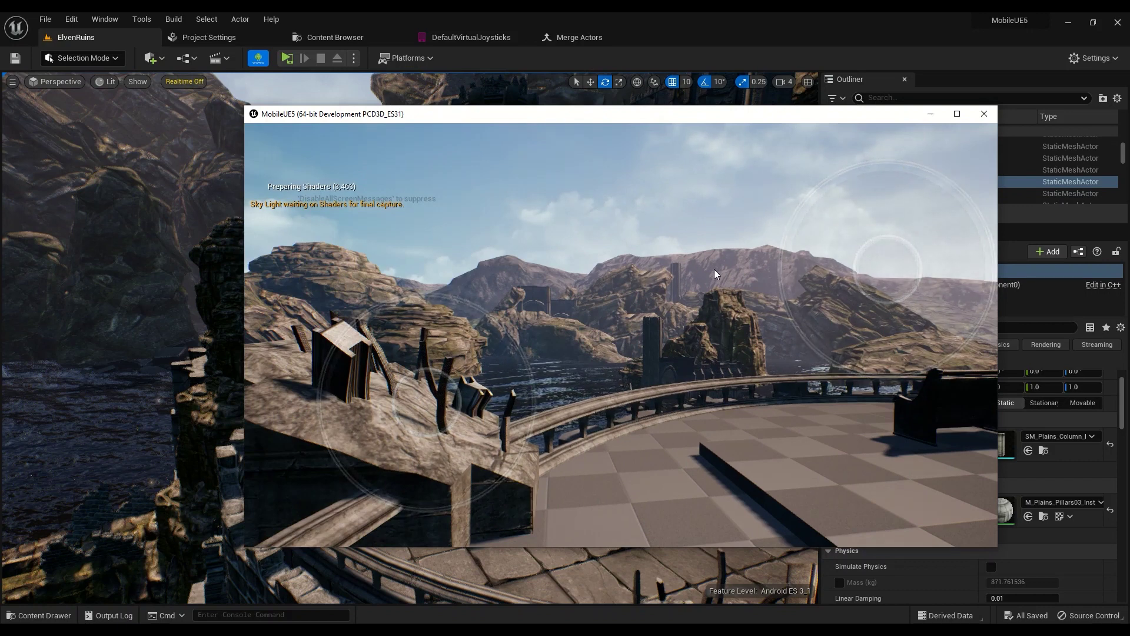
key(Escape)
Set both Active Opacity and Inactive Opacity of DefaultVirtualJoysticks to 0.0 and save the asset.
click(468, 38)
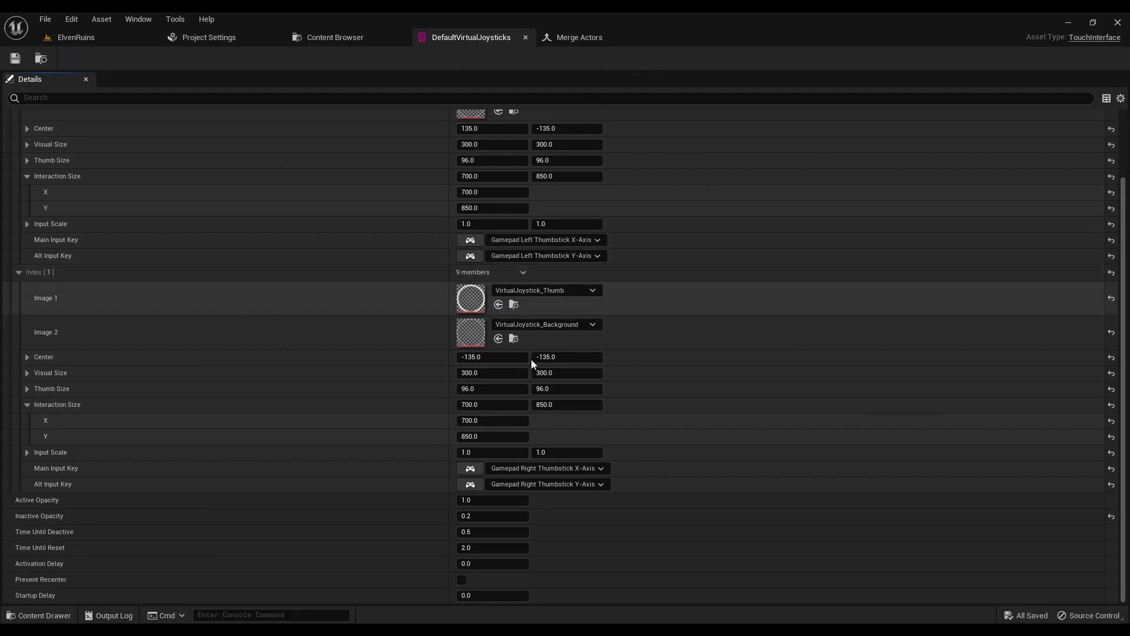
click(499, 501)
text(0)
key(Return)
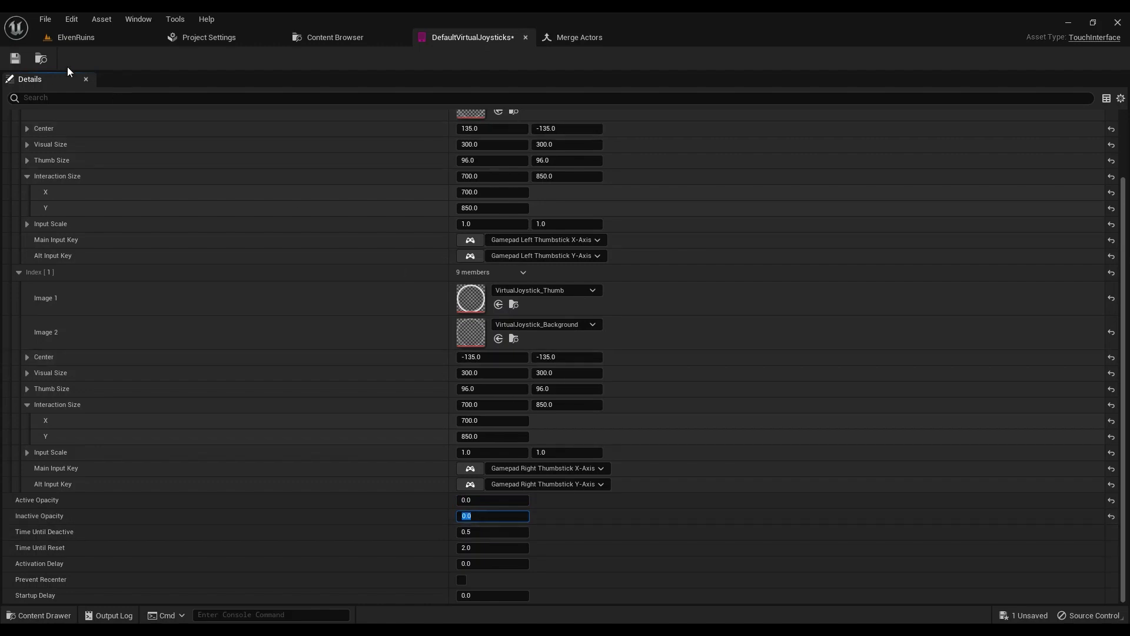
click(15, 57)
Run the ElvenRuins level in the mobile preview and test walking and looking around with the hidden joysticks.
click(88, 37)
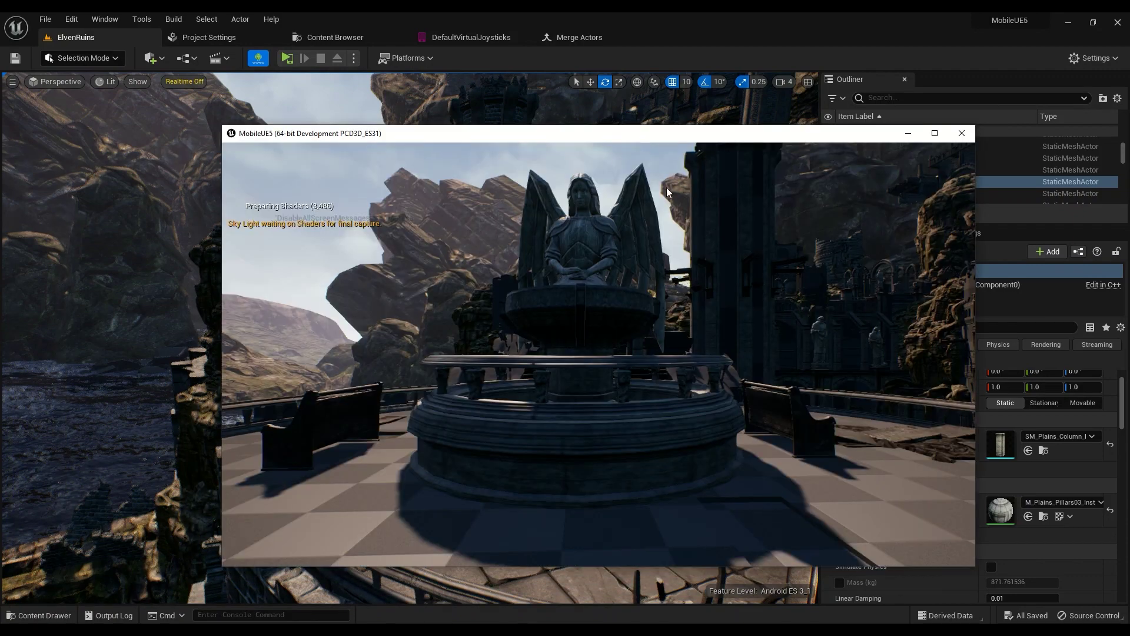
drag(692, 139, 654, 107)
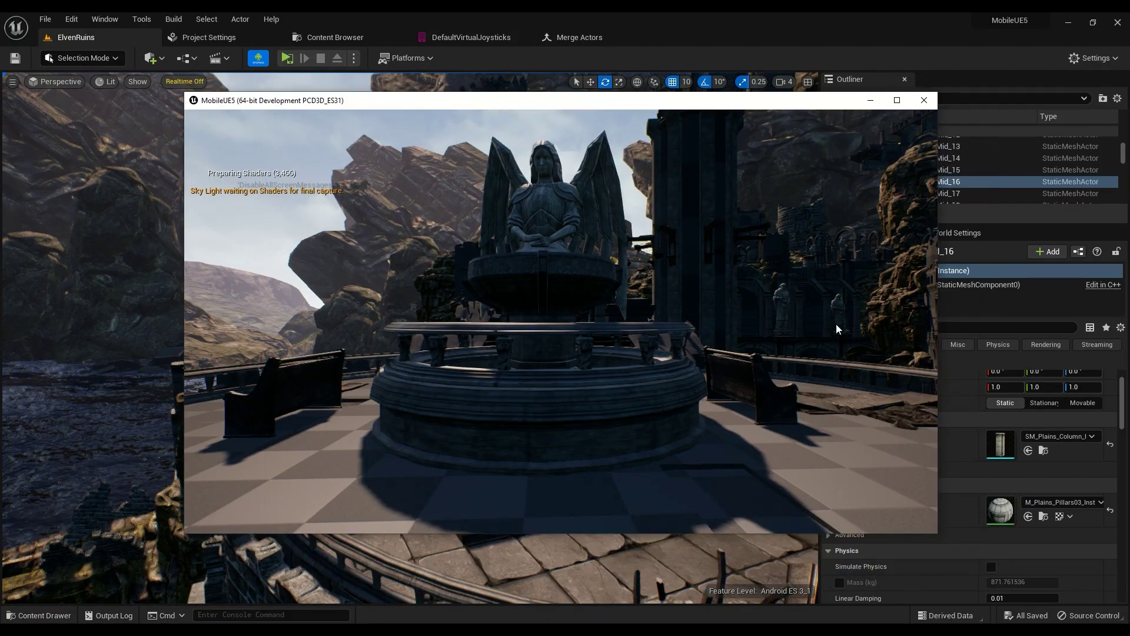
drag(758, 282, 530, 401)
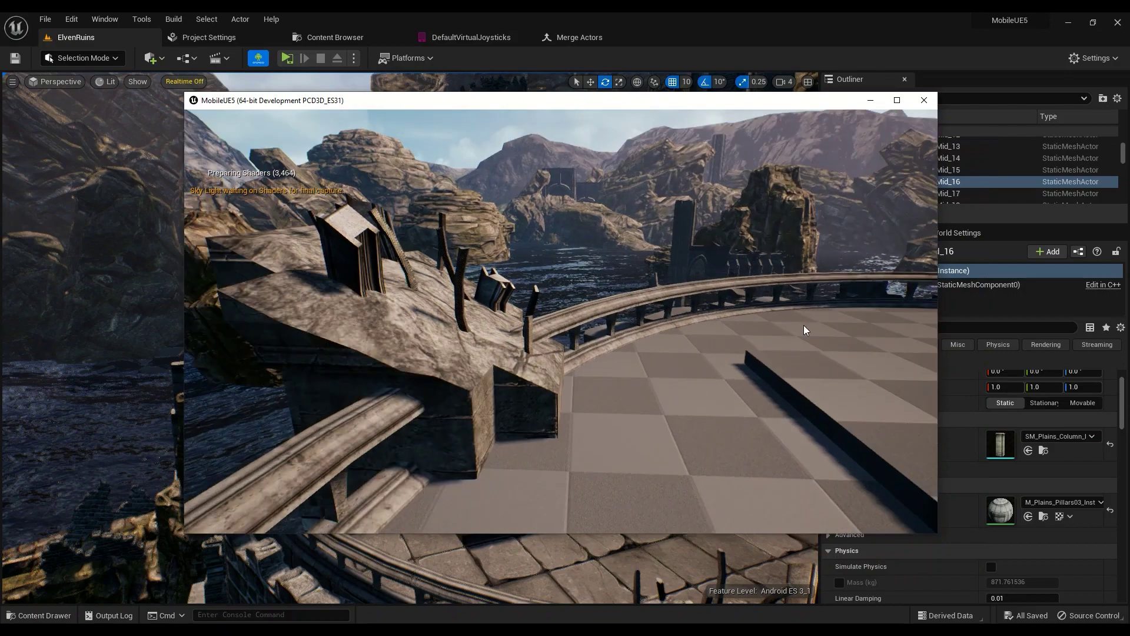
drag(804, 325, 1036, 359)
drag(330, 287, 330, 250)
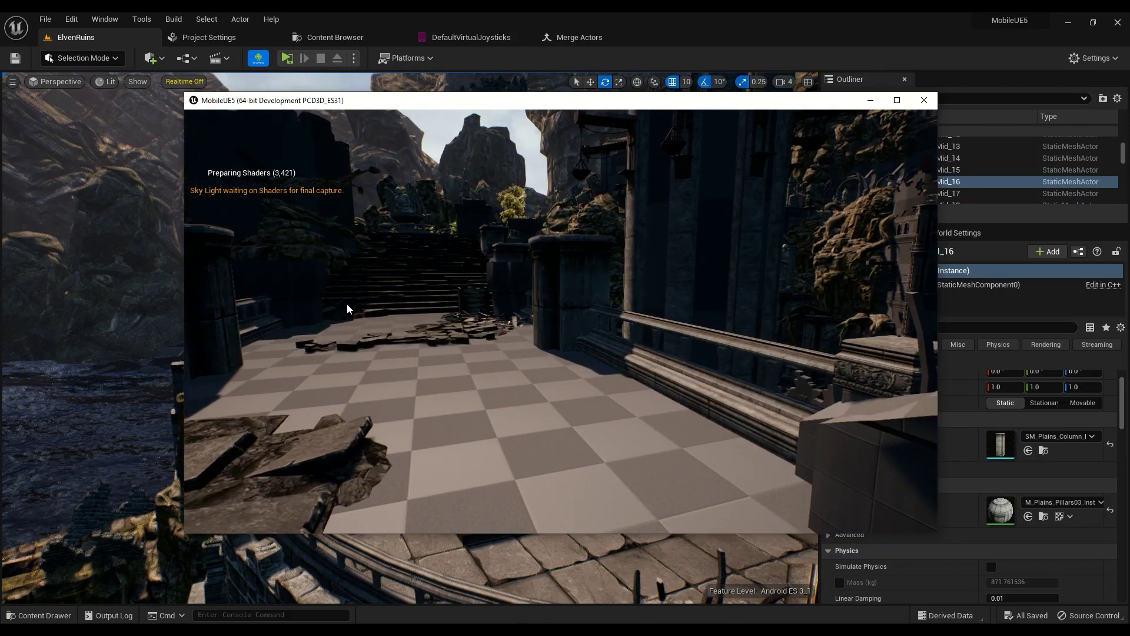
drag(816, 330, 777, 300)
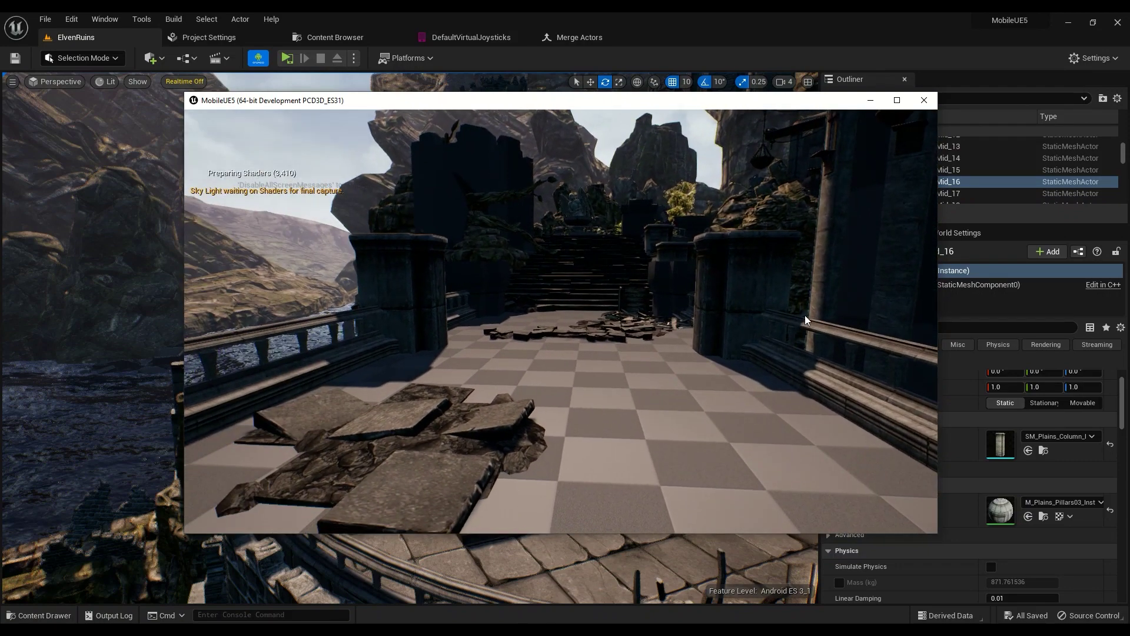
drag(832, 337, 338, 302)
key(w)
key(w)
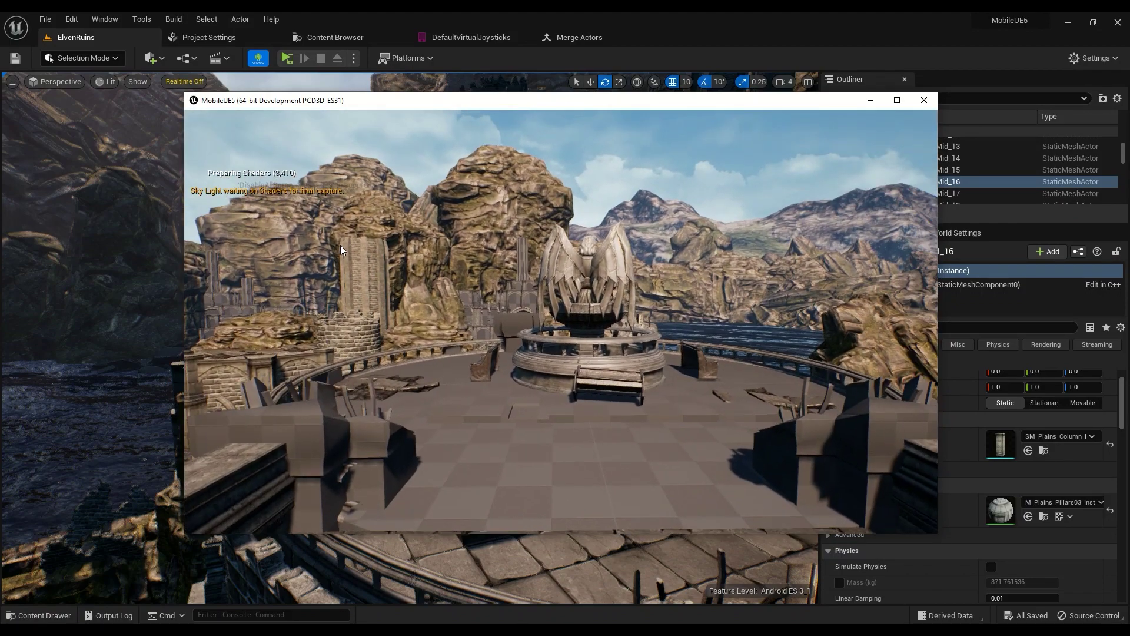
key(w)
drag(714, 309, 313, 335)
key(w)
key(w)
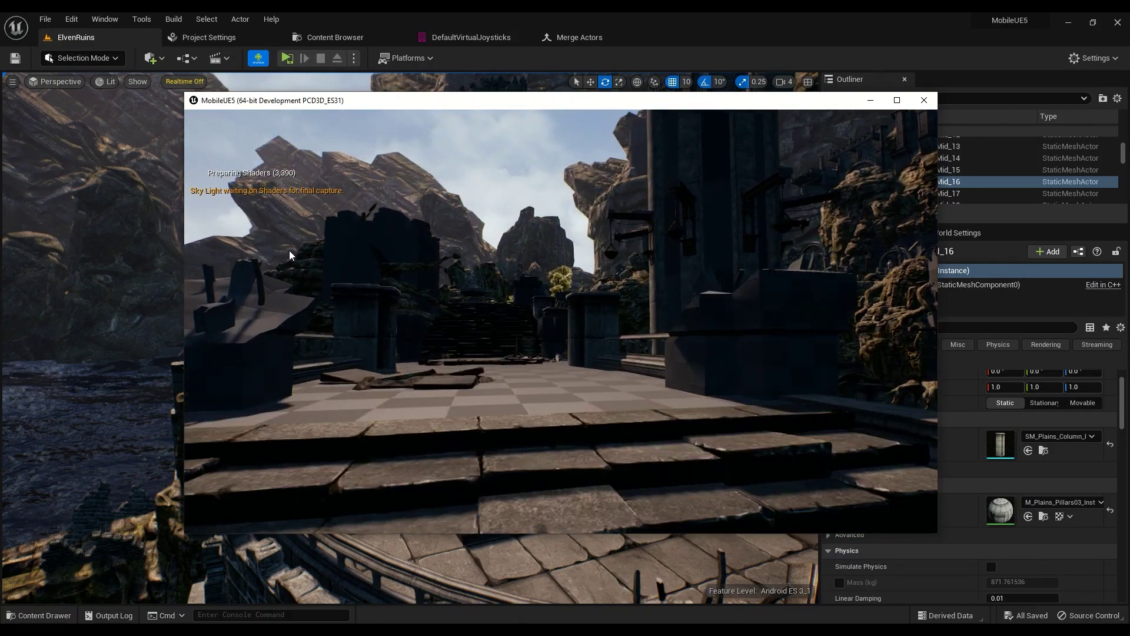
key(w)
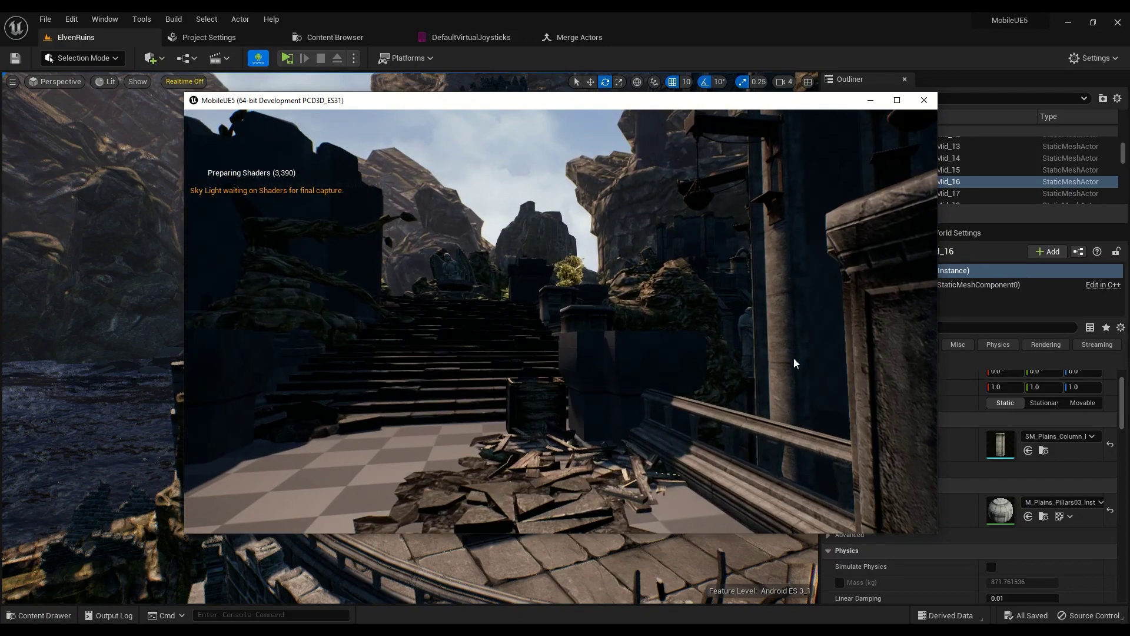
drag(713, 358, 298, 366)
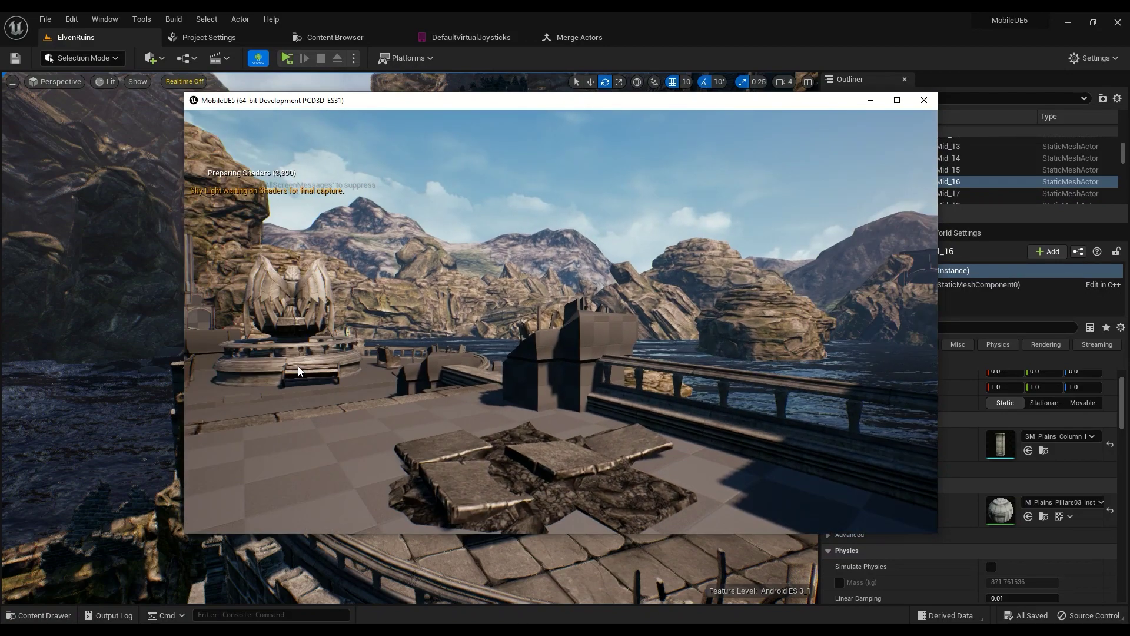
drag(853, 374, 720, 359)
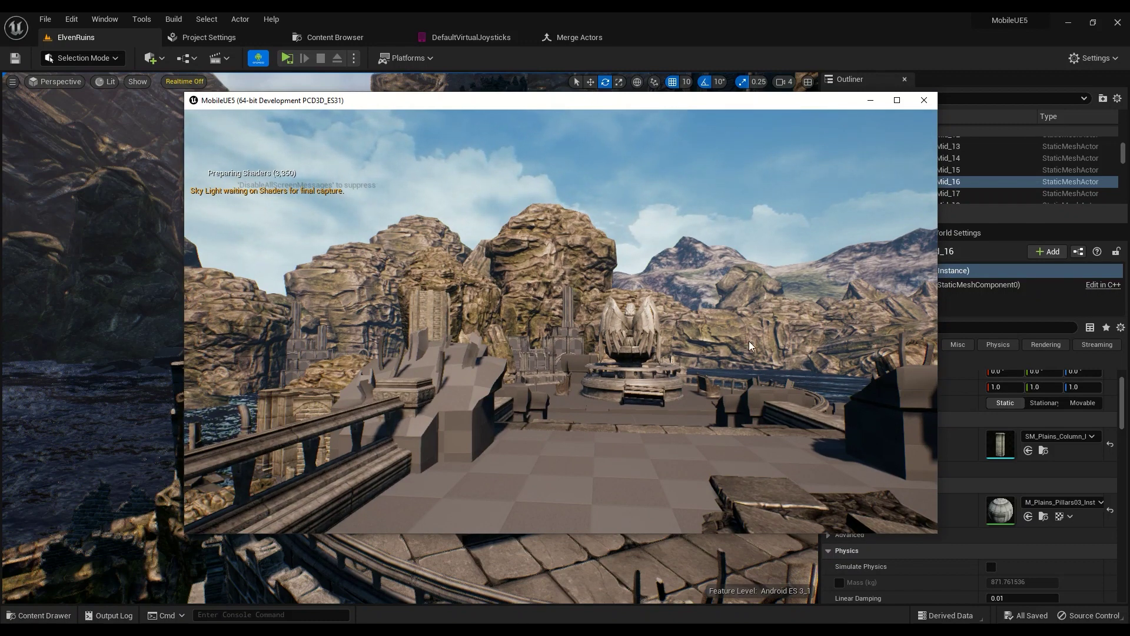
mouse_move(702, 342)
mouse_down()
mouse_move(824, 358)
mouse_move(938, 400)
mouse_move(1004, 291)
mouse_move(719, 385)
mouse_move(538, 257)
mouse_move(739, 355)
mouse_move(677, 333)
mouse_move(677, 361)
mouse_move(382, 336)
mouse_move(309, 248)
mouse_move(601, 362)
mouse_move(693, 341)
mouse_move(761, 365)
mouse_move(701, 336)
mouse_up()
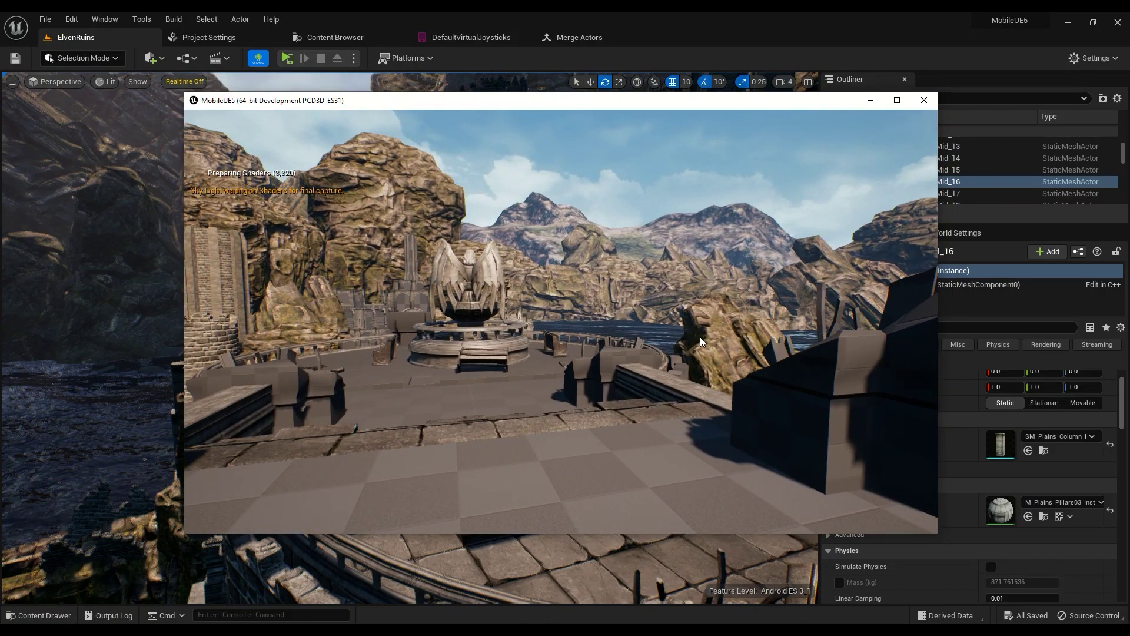